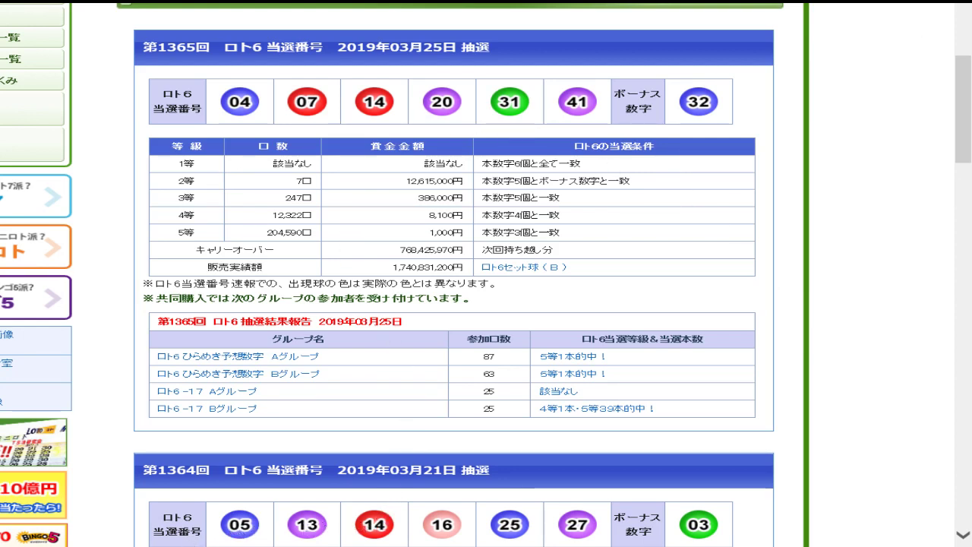
- Switch to the Excel workbook and enter the winning numbers 4, 7, 14, 20, 31 and 41 in F16:K16 for Loto 6 draw 1365
click(290, 514)
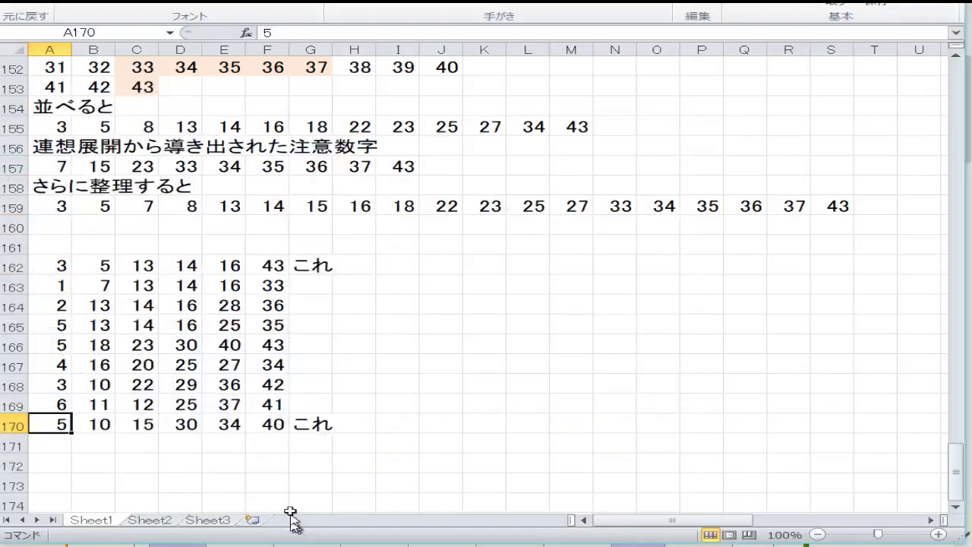
scroll(315, 435, up, 20)
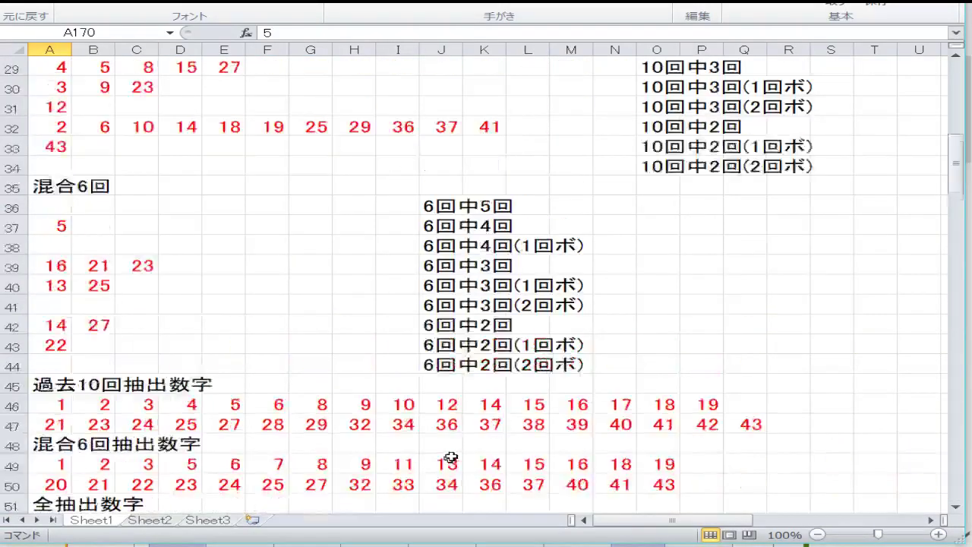
click(279, 366)
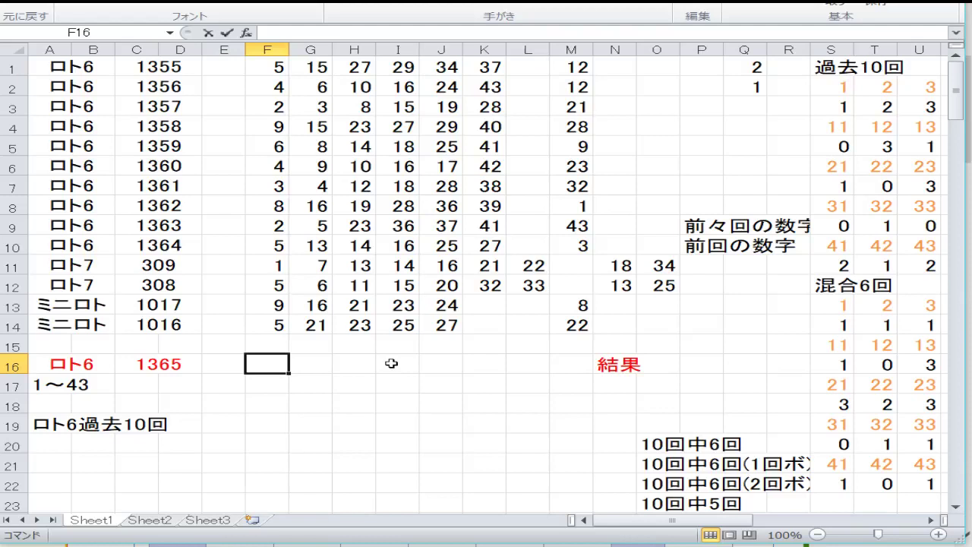
text(4)
key(Tab)
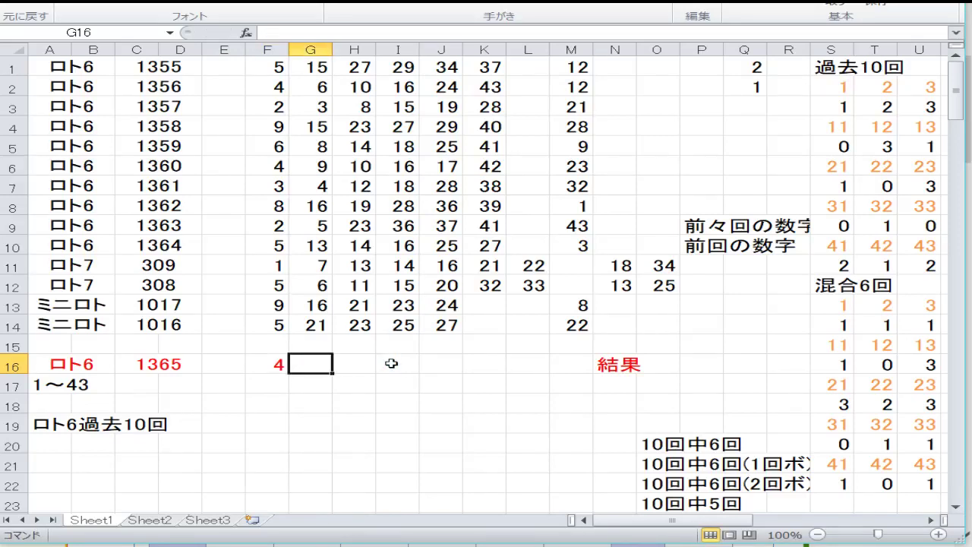
text(7)
key(Tab)
text(14)
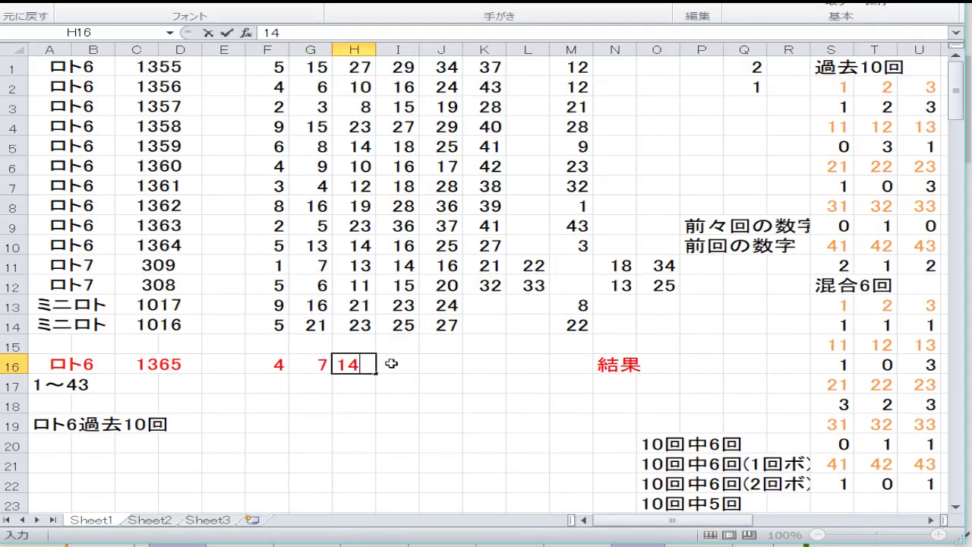
key(Tab)
text(20)
key(Tab)
text(31)
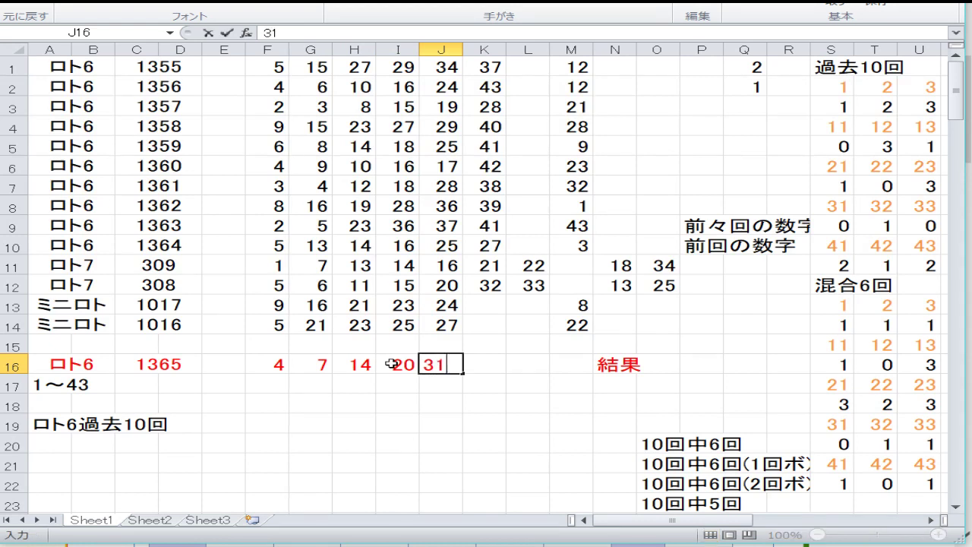
key(Tab)
text(41)
key(Tab)
- Enter the bonus number 32 in M16 for Loto 6 draw 1365
key(Tab)
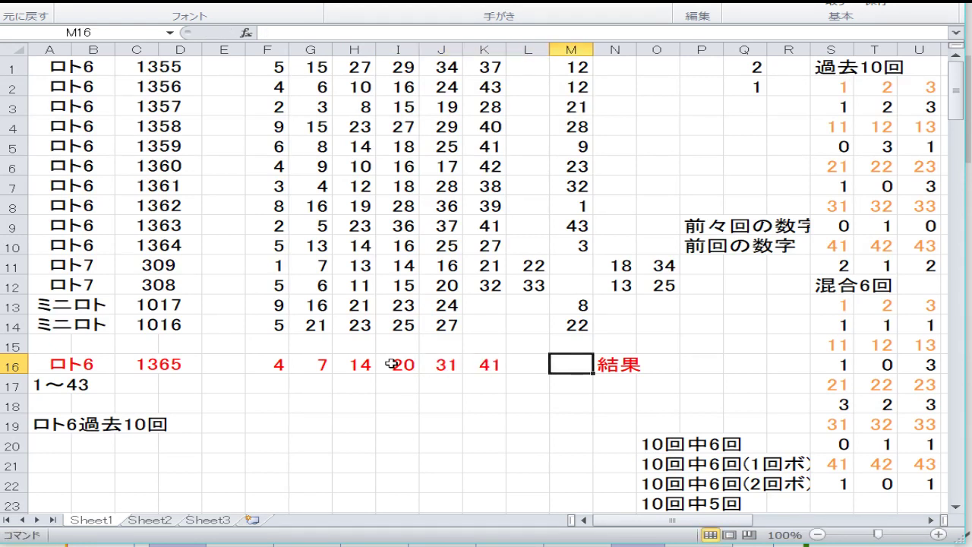
text(32)
key(Return)
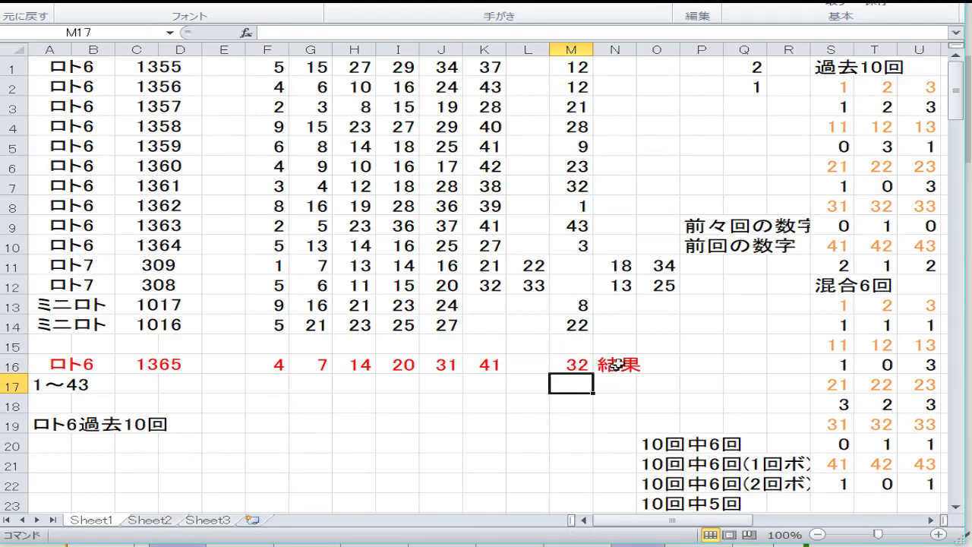
- Copy the draw 1365 result row A16:N16 and paste it at A160, beneath the さらに整理すると numbers
drag(617, 365, 91, 368)
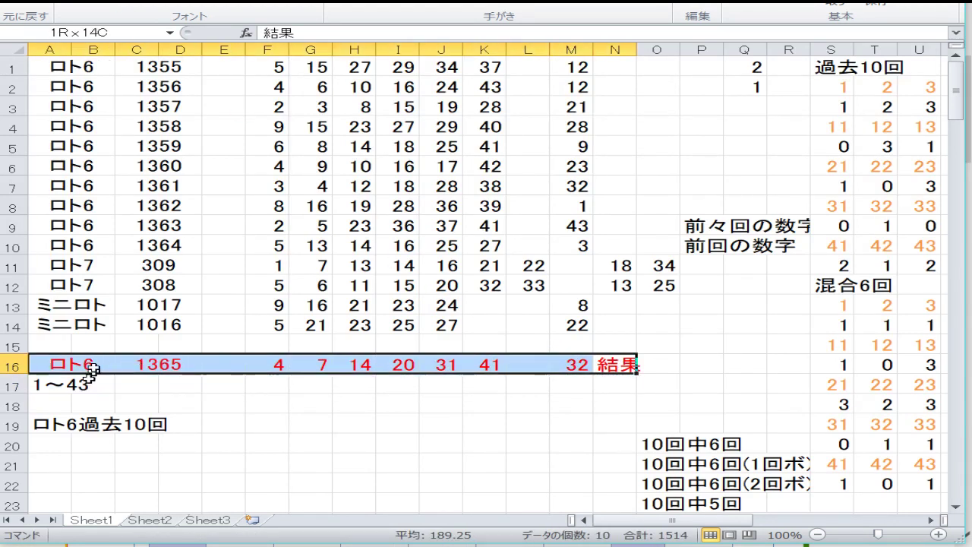
right_click(97, 222)
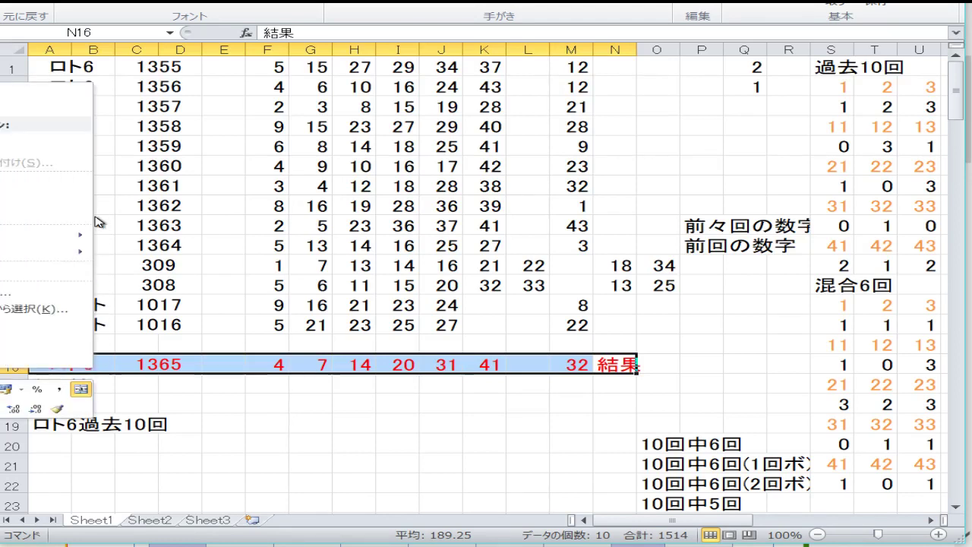
click(30, 114)
scroll(89, 244, down, 7)
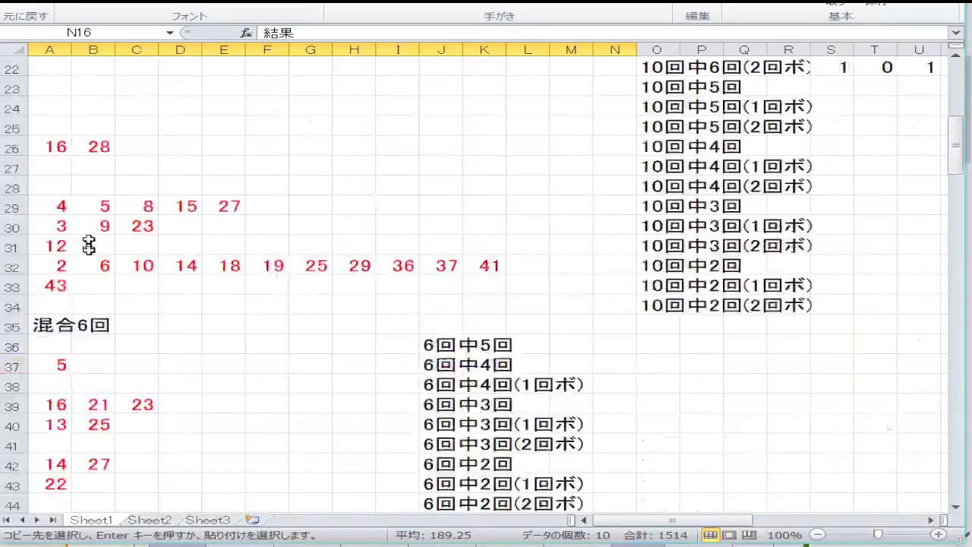
scroll(88, 245, down, 20)
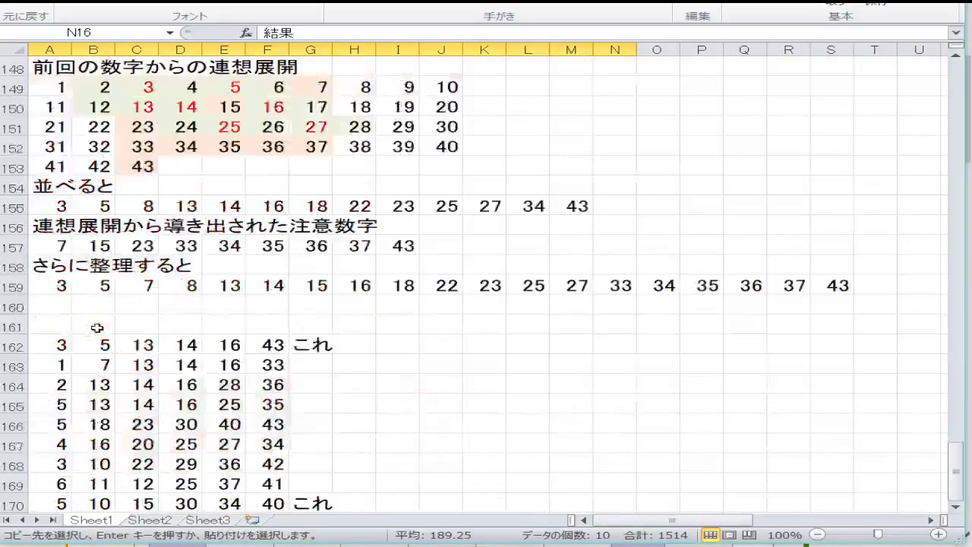
scroll(97, 328, down, 2)
click(58, 186)
right_click(58, 186)
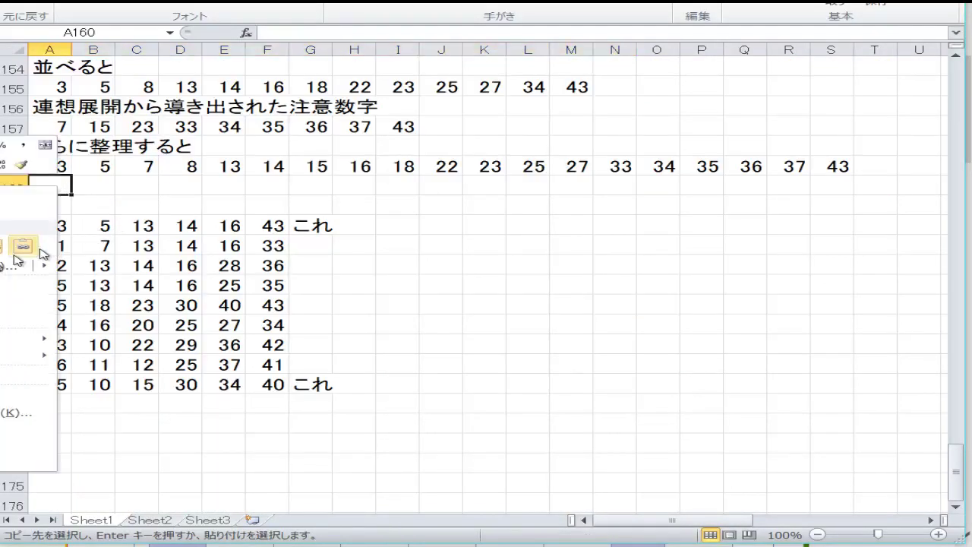
click(23, 247)
- Sort the predicted number combinations in A161:G170 in ascending order by column A
click(205, 254)
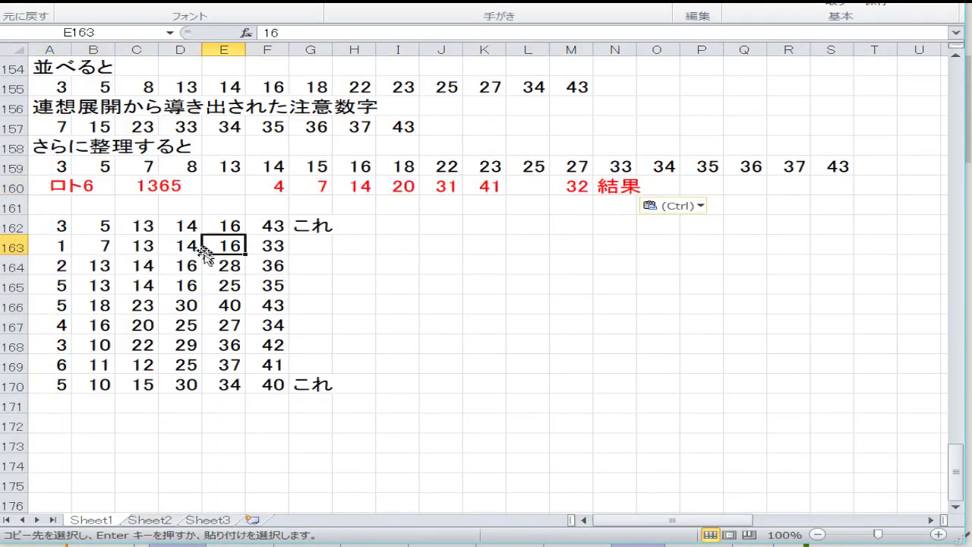
drag(53, 207, 322, 384)
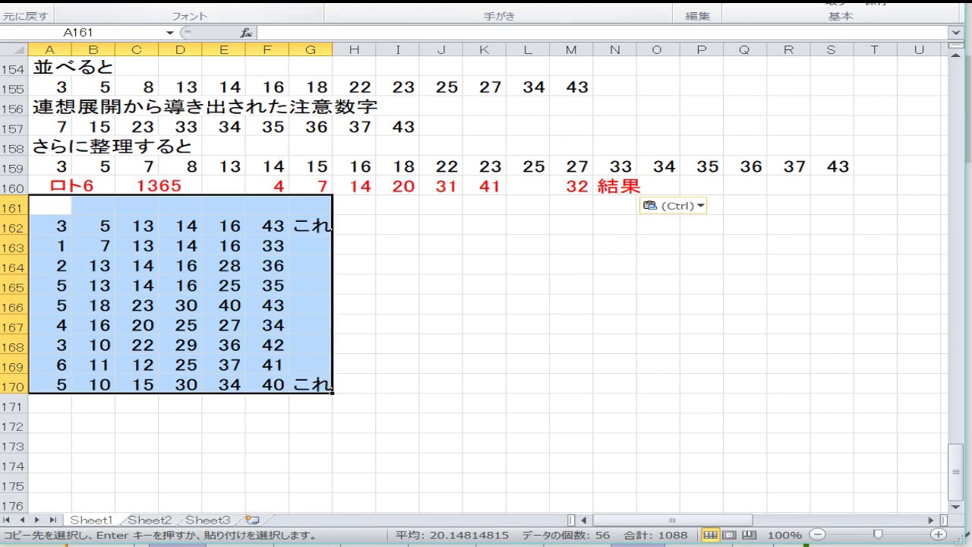
key(alt+a)
click(395, 7)
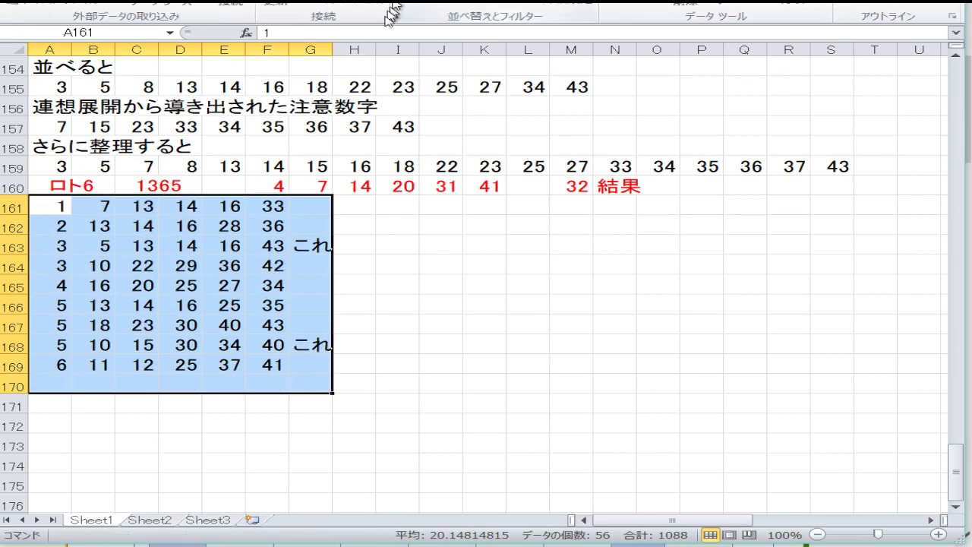
click(312, 302)
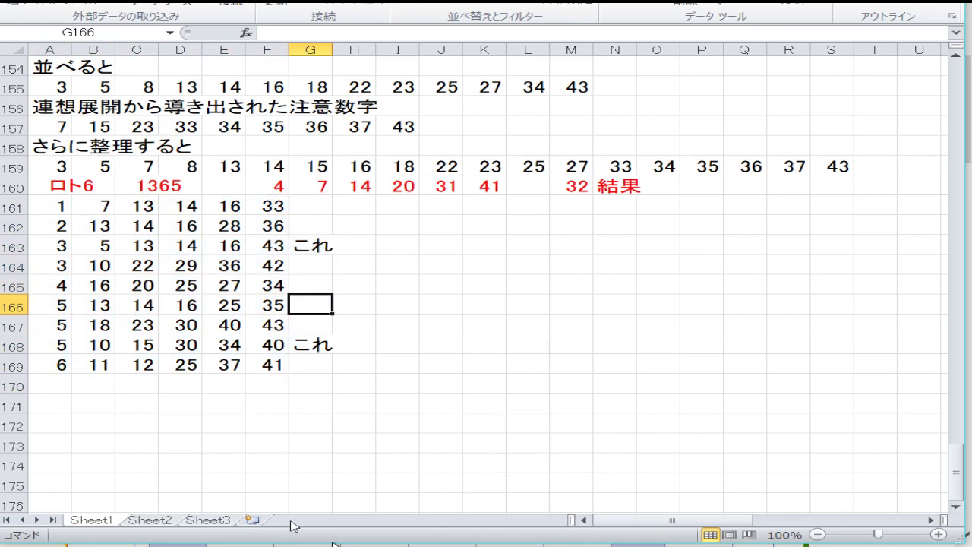
- Fill every 4, 7, 14, 20 and 41 in the prediction rows A161:F169 with yellow to mark matches with the draw result
click(66, 282)
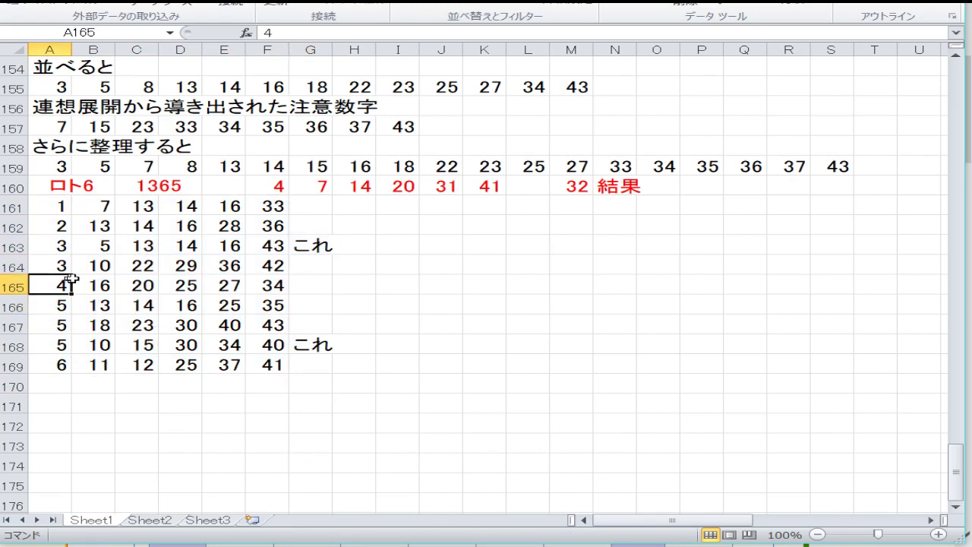
ctrl+click(107, 207)
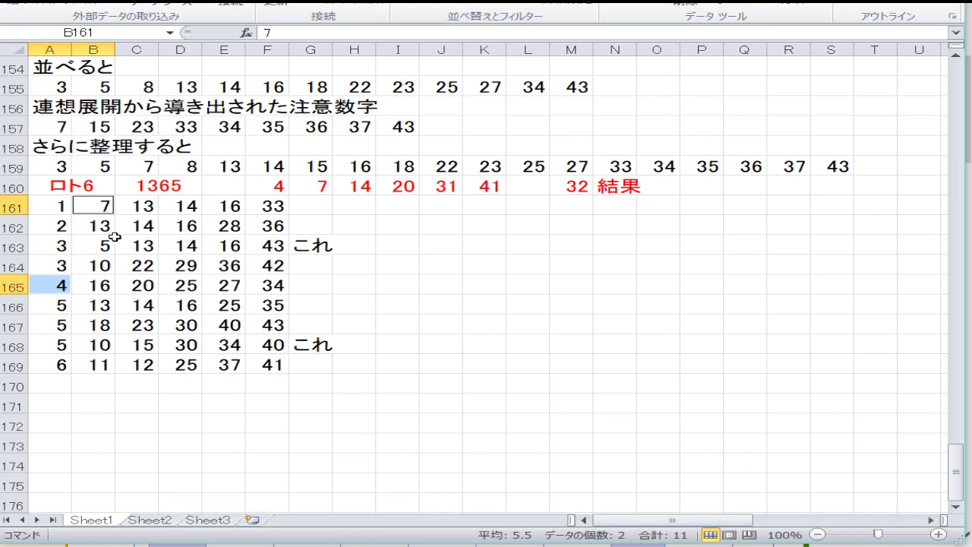
ctrl+click(137, 228)
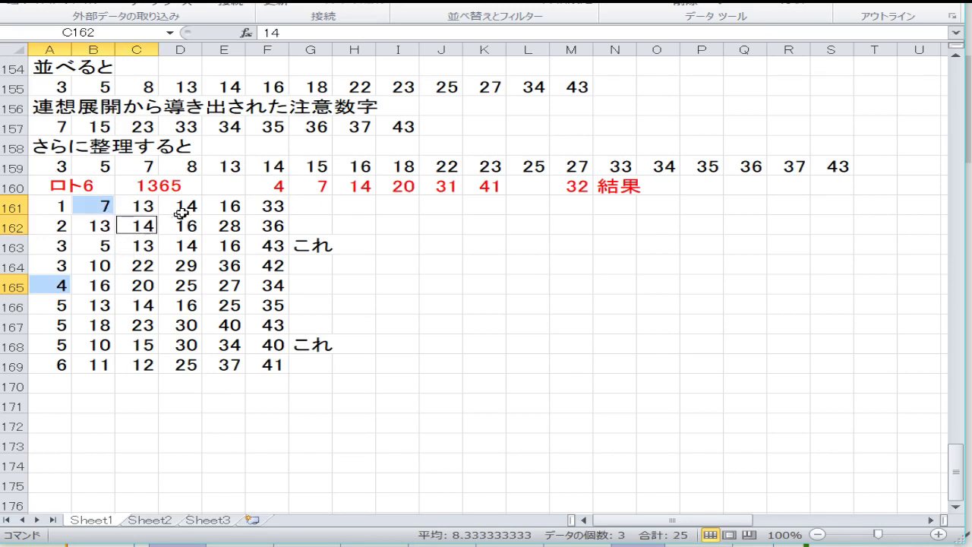
ctrl+click(182, 207)
ctrl+click(152, 279)
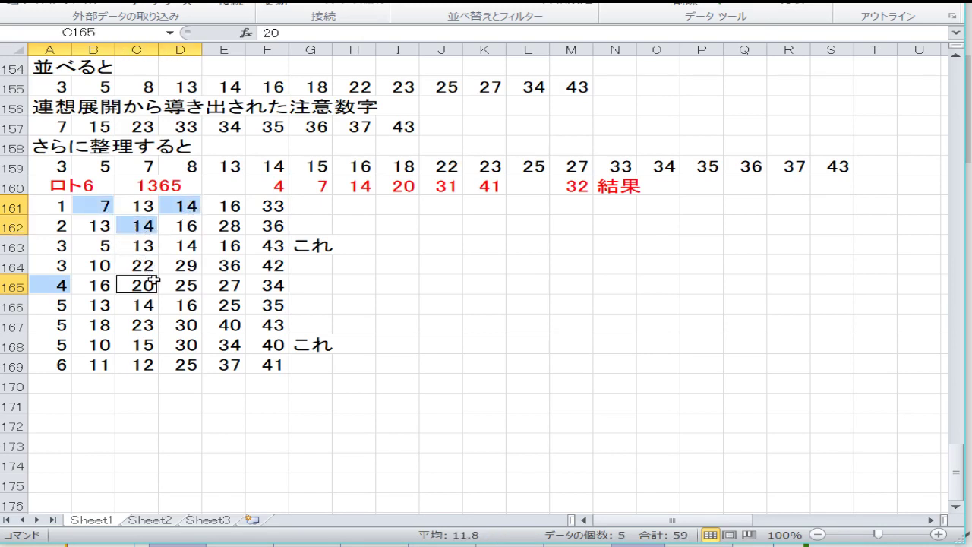
ctrl+click(145, 307)
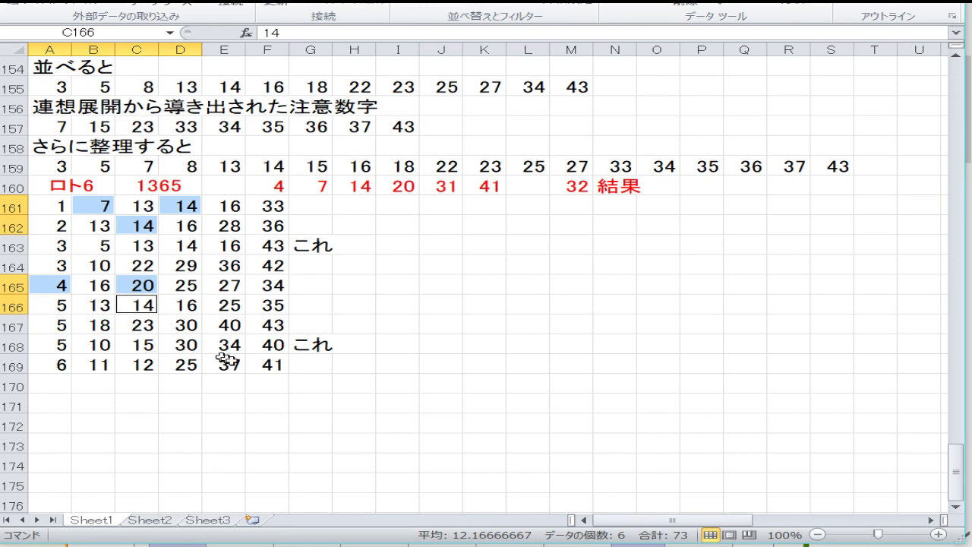
ctrl+click(261, 364)
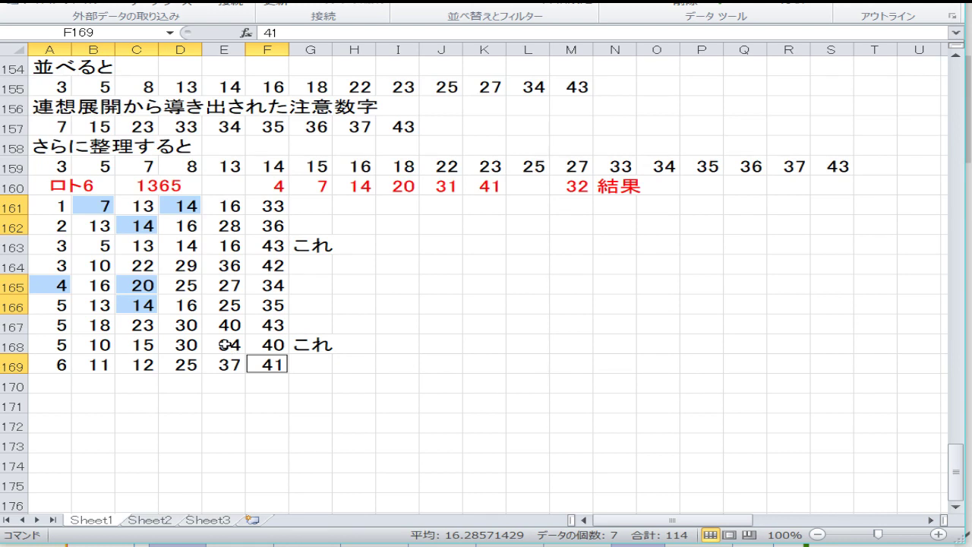
ctrl+click(180, 246)
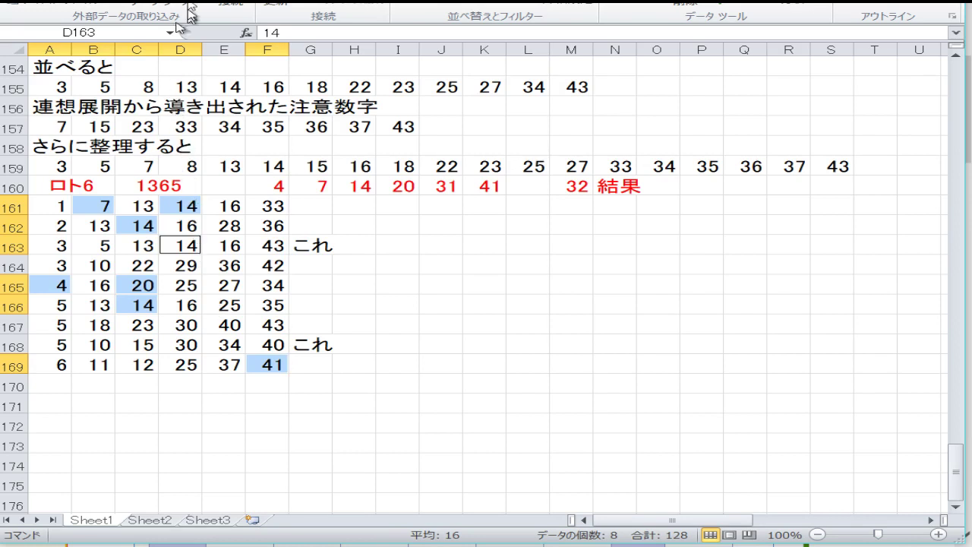
click(30, 0)
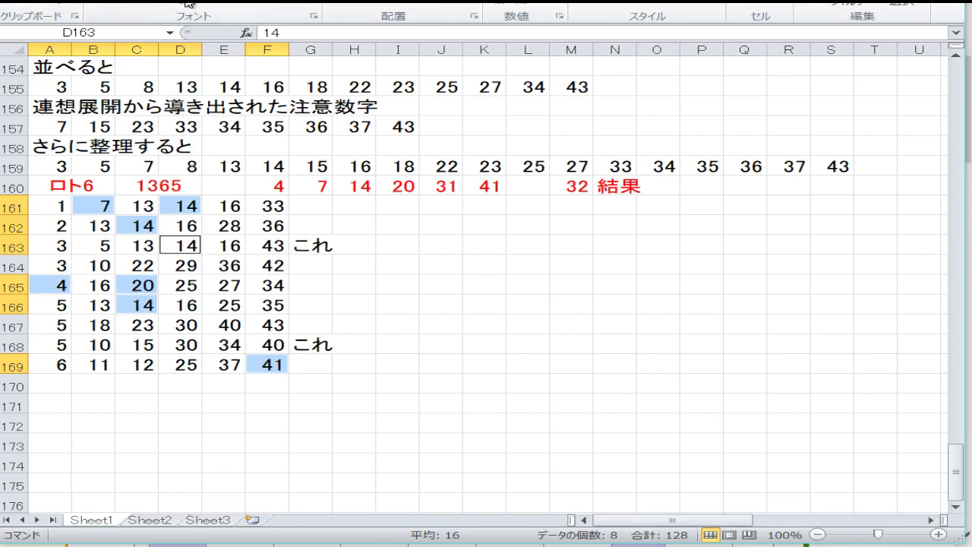
click(228, 6)
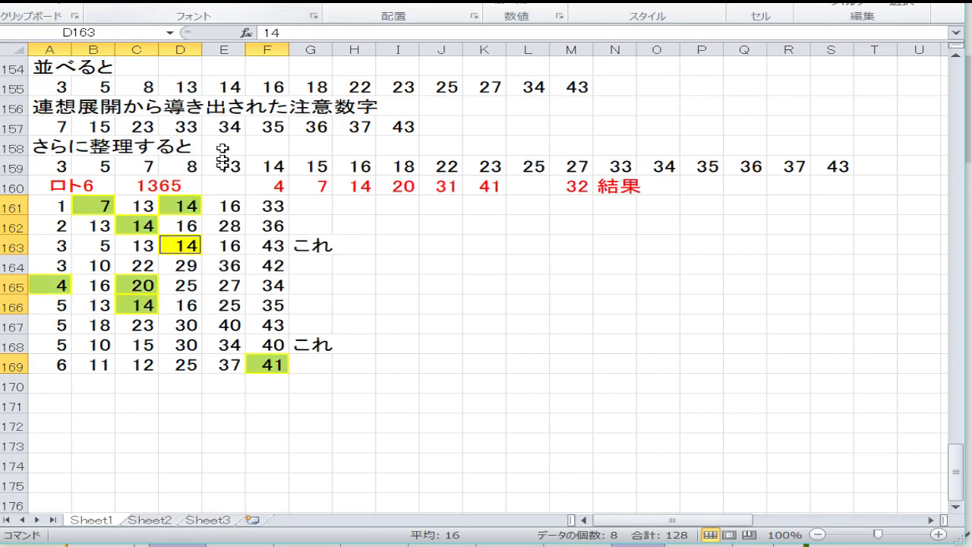
click(274, 324)
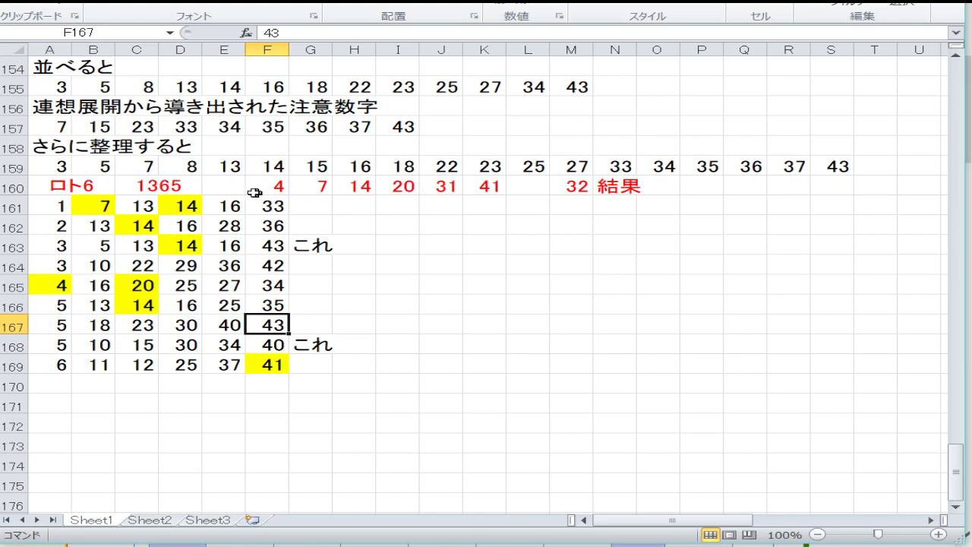
- Fill the matching numbers 7 (C159) and 14 (F159) in the さらに整理すると row with yellow
click(151, 167)
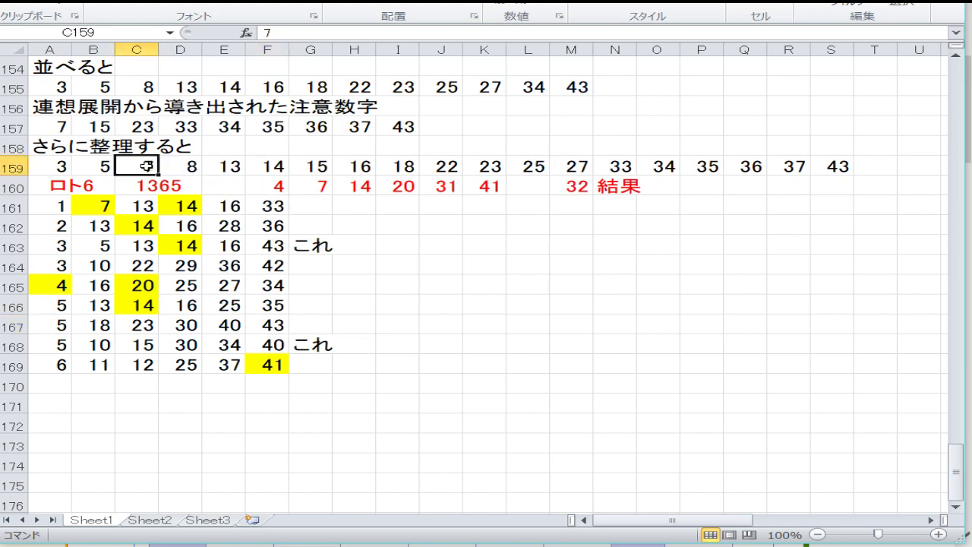
ctrl+click(283, 168)
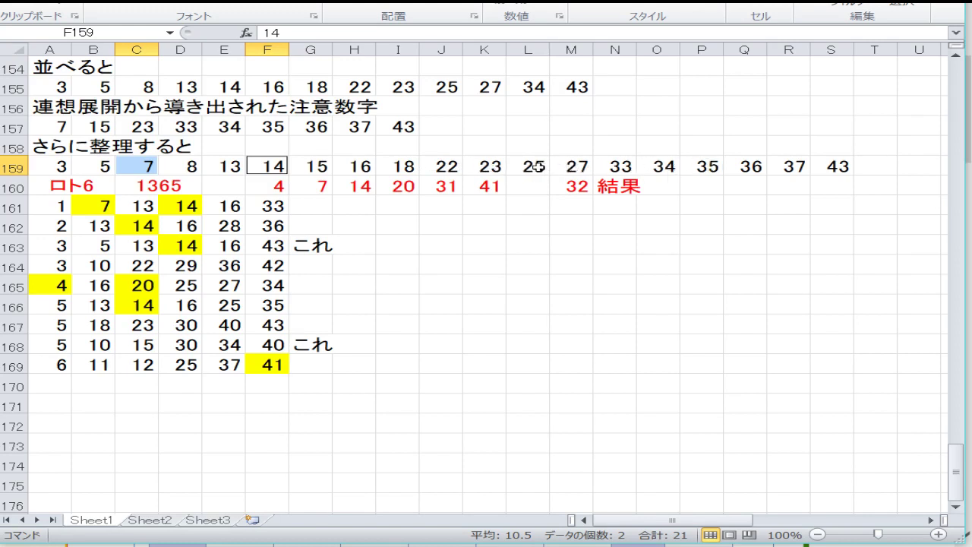
click(199, 3)
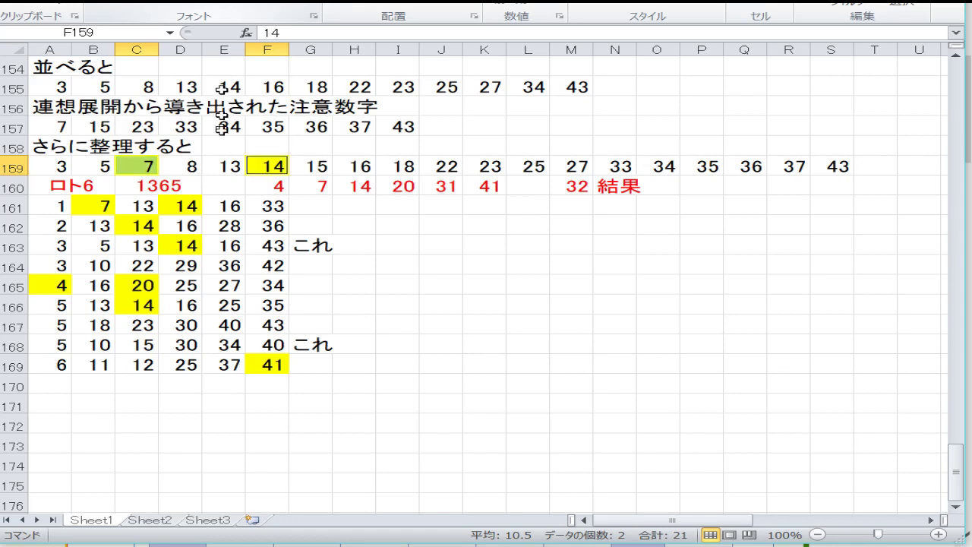
- Fill the drawn numbers 4, 7, 14, 20, 31 and 41 in the 前回の数字からの連想展開 grid (A149:J153) with blue
scroll(219, 91, up, 3)
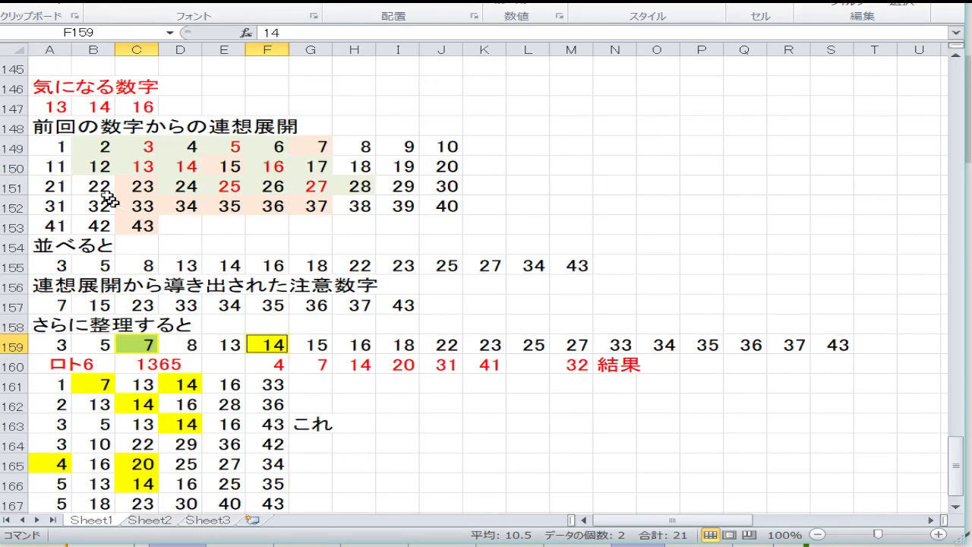
click(179, 151)
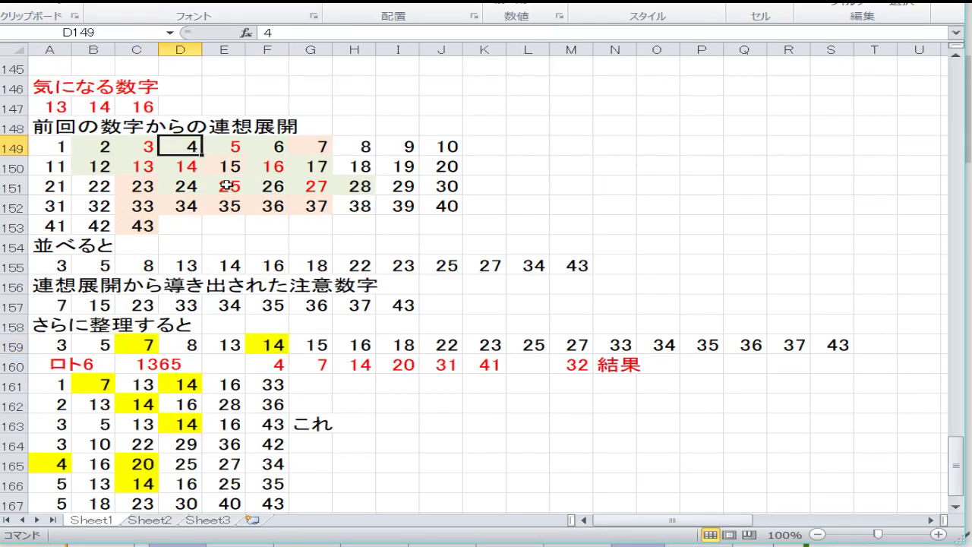
ctrl+click(310, 149)
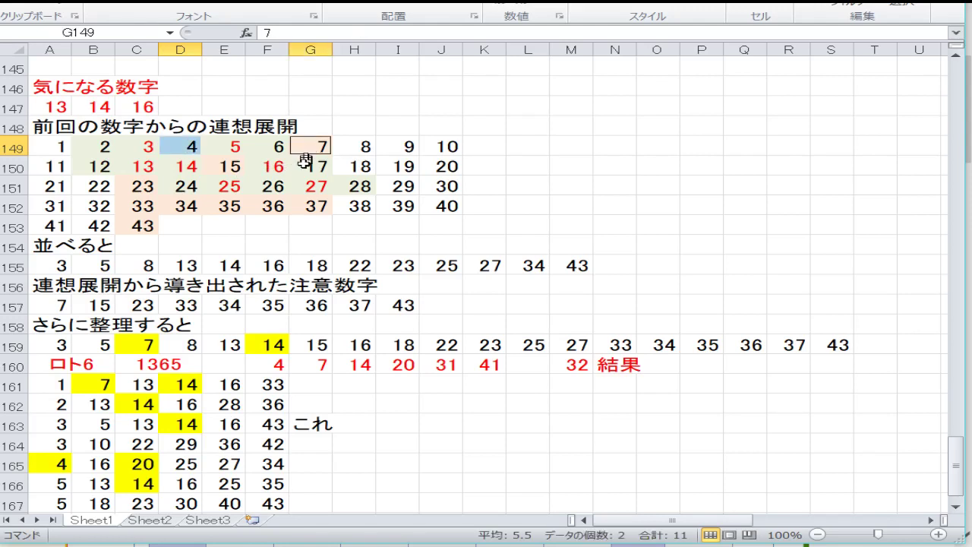
ctrl+click(188, 166)
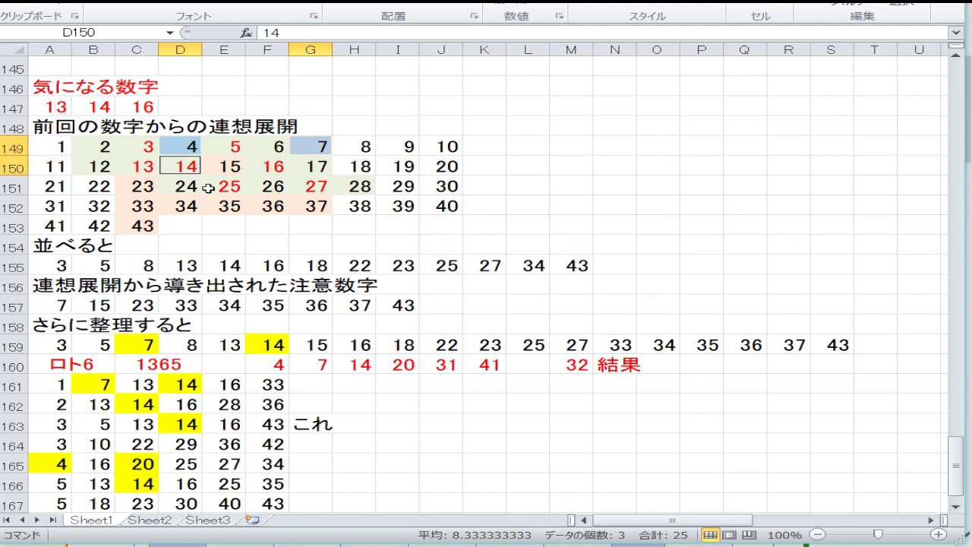
ctrl+click(435, 165)
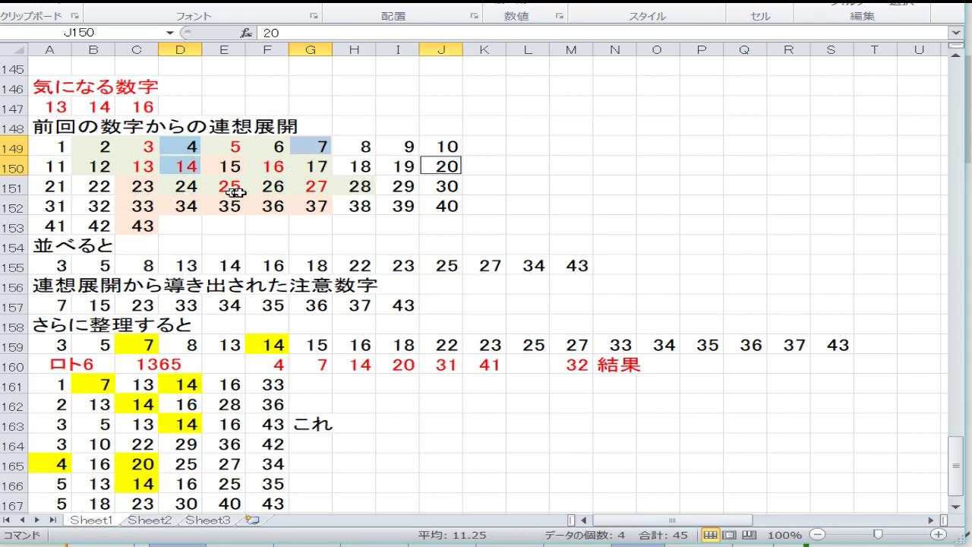
ctrl+click(53, 206)
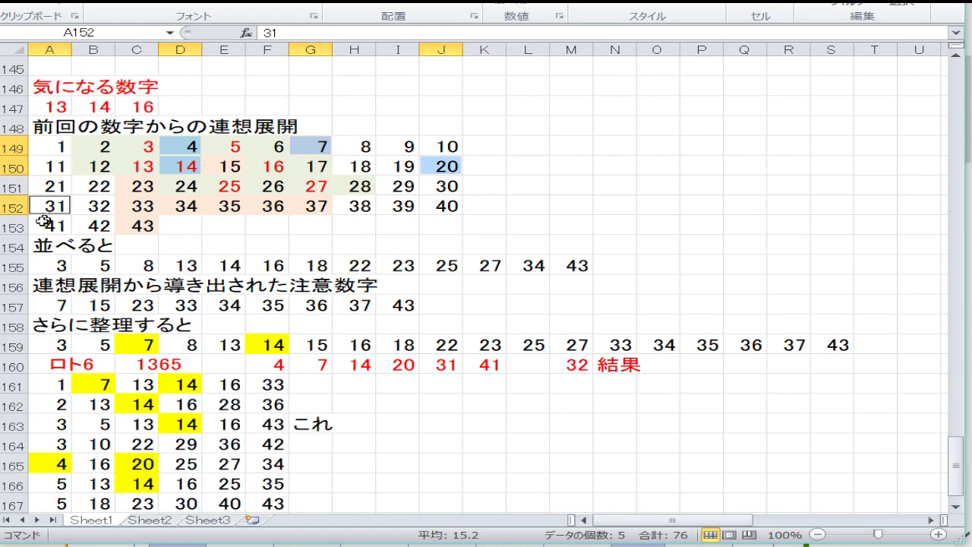
ctrl+click(49, 226)
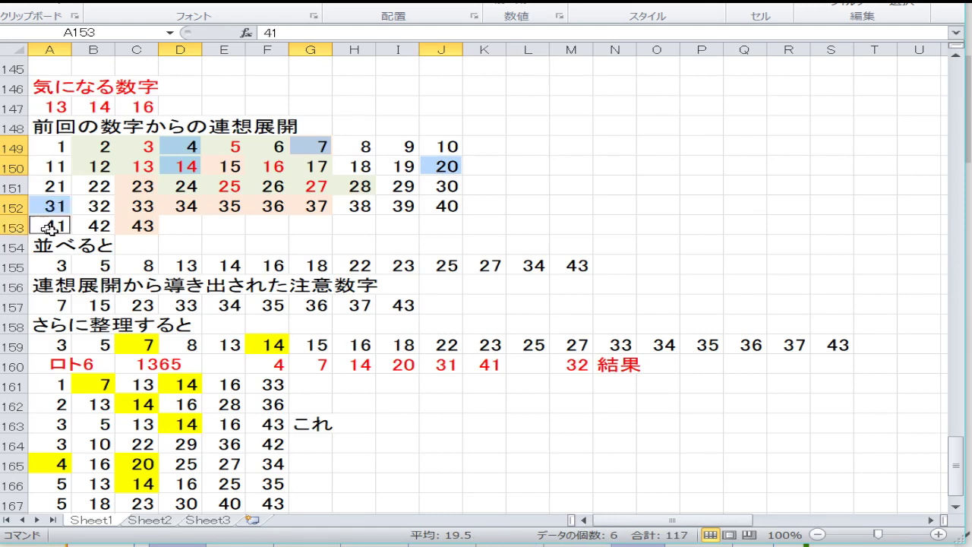
click(243, 3)
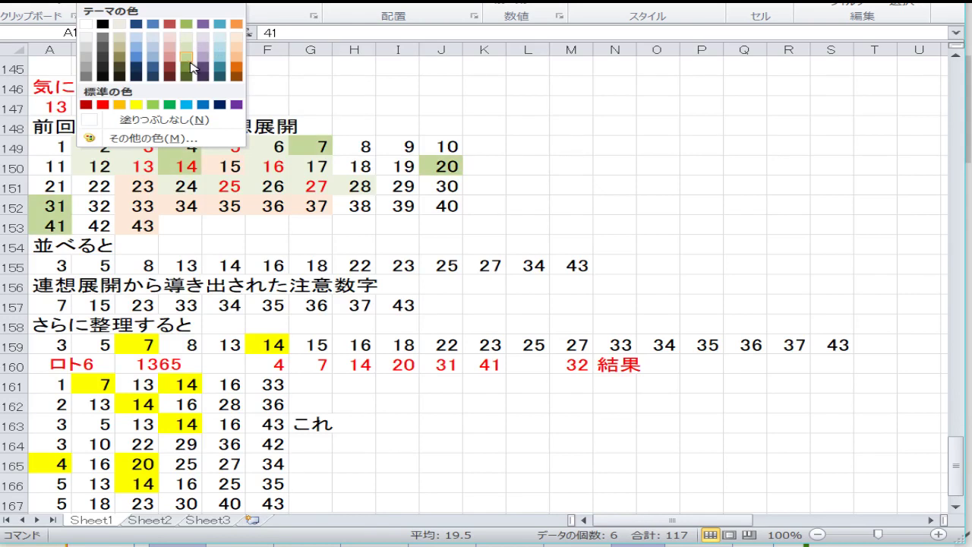
click(137, 66)
drag(311, 186, 297, 205)
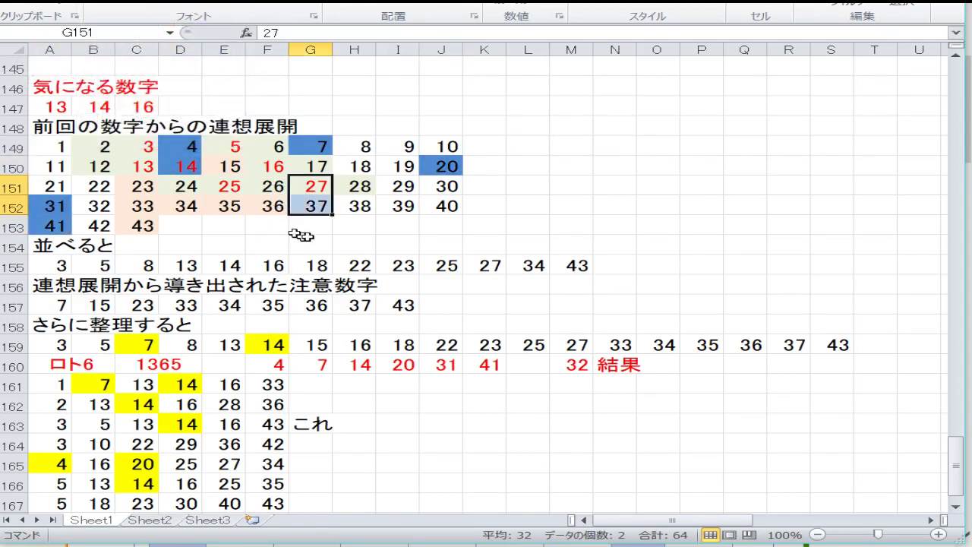
click(357, 224)
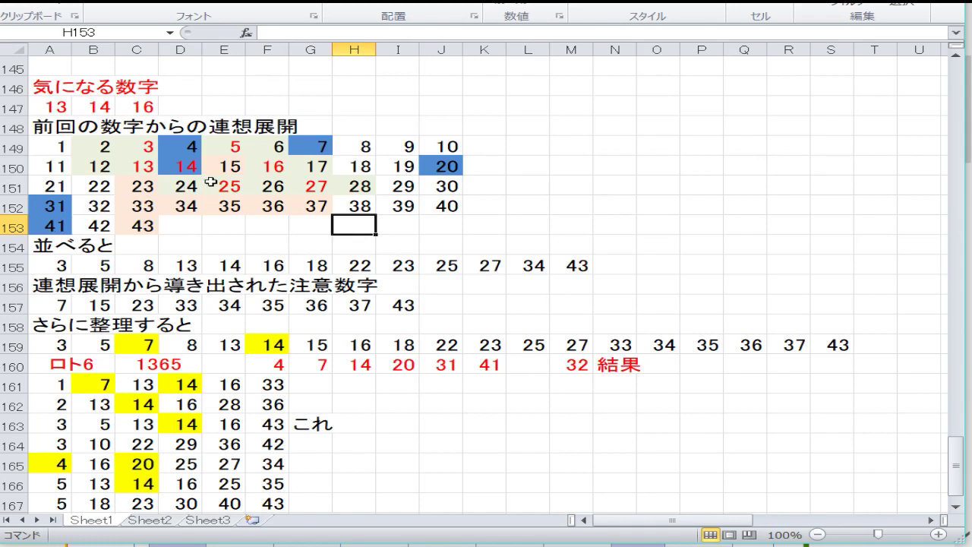
- Check the 重要数字, 準重要数字, 挟まれた数字 and 全抽出数字 lists above the grid for the draw 1365 numbers
scroll(210, 182, up, 3)
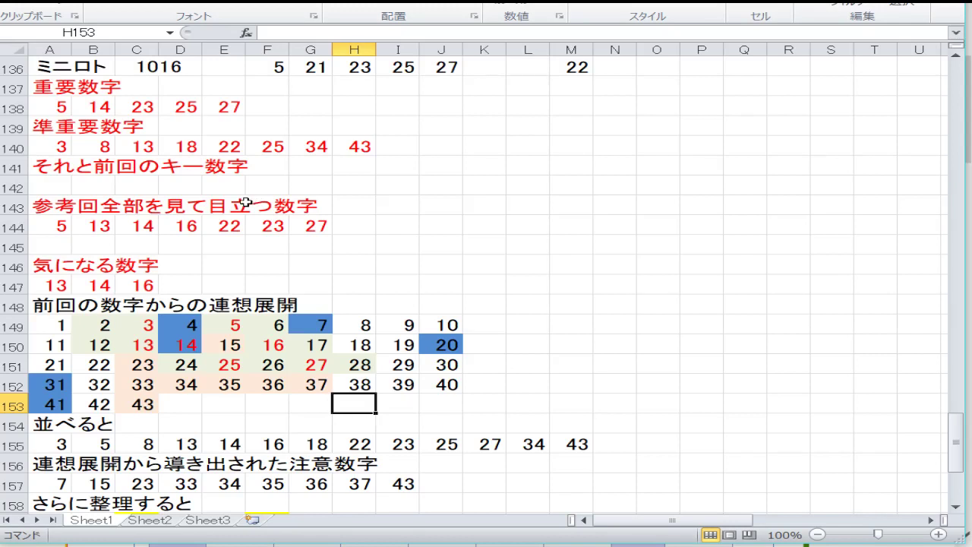
scroll(243, 205, down, 3)
scroll(231, 206, up, 4)
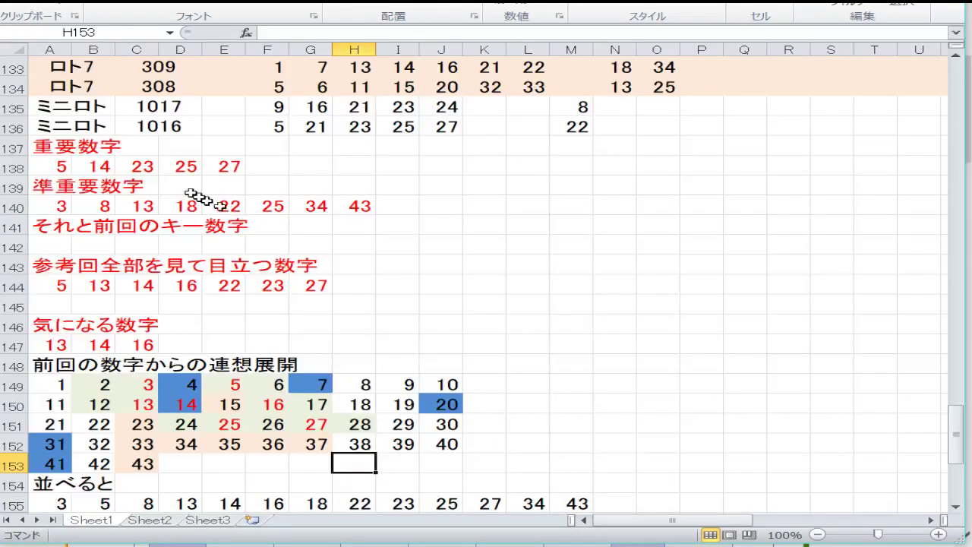
click(96, 168)
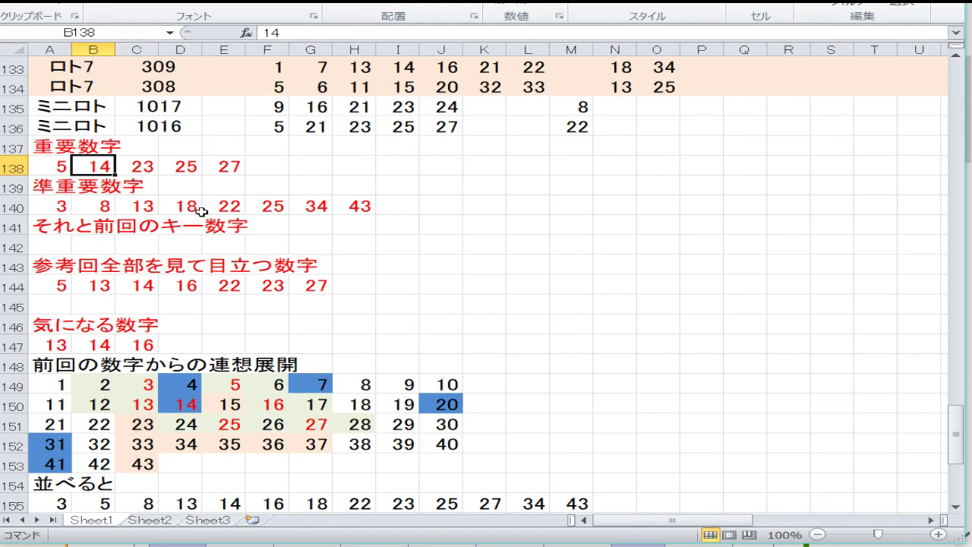
scroll(201, 211, up, 5)
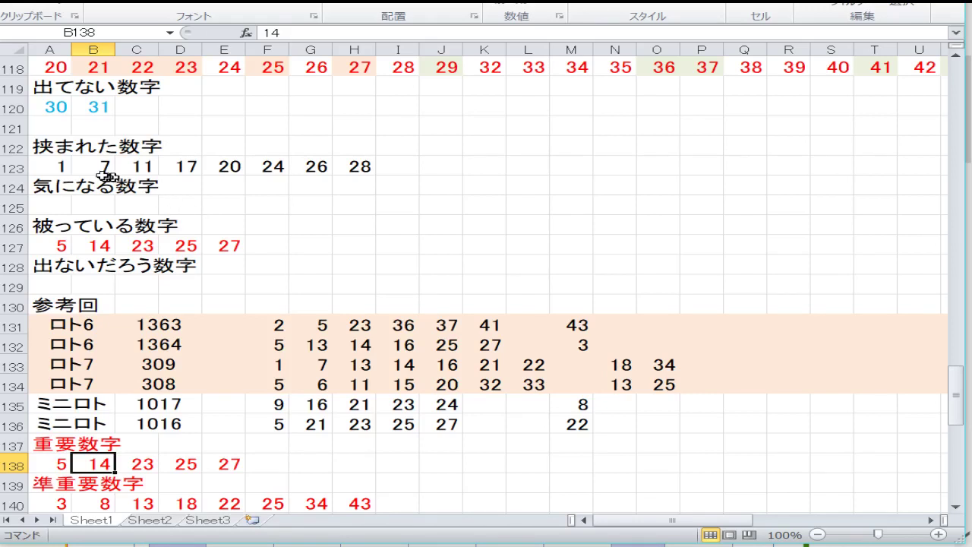
click(93, 166)
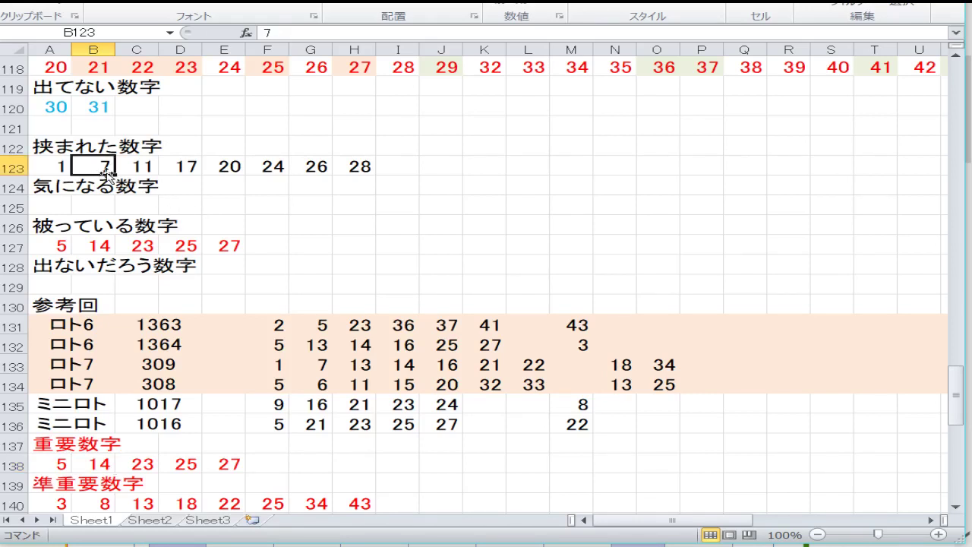
scroll(212, 220, up, 2)
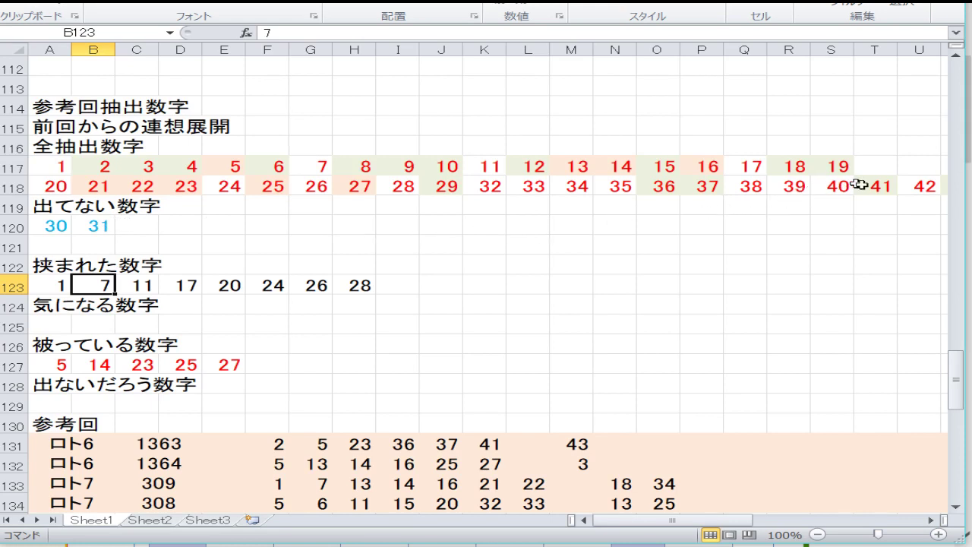
- Examine the past draw results in rows 1 to 14 for earlier appearances of the draw 1365 numbers 4, 7, 14, 20 and 41
scroll(414, 205, up, 20)
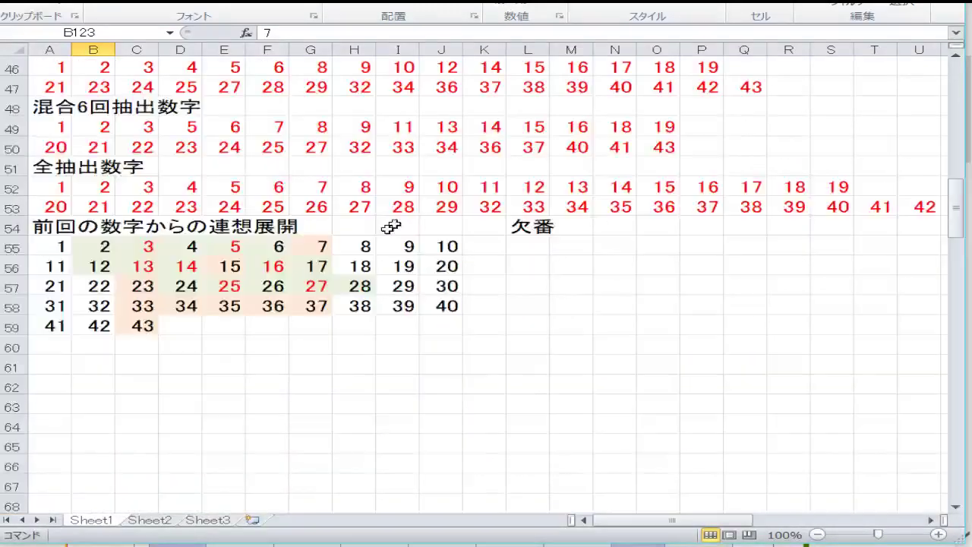
scroll(391, 226, up, 15)
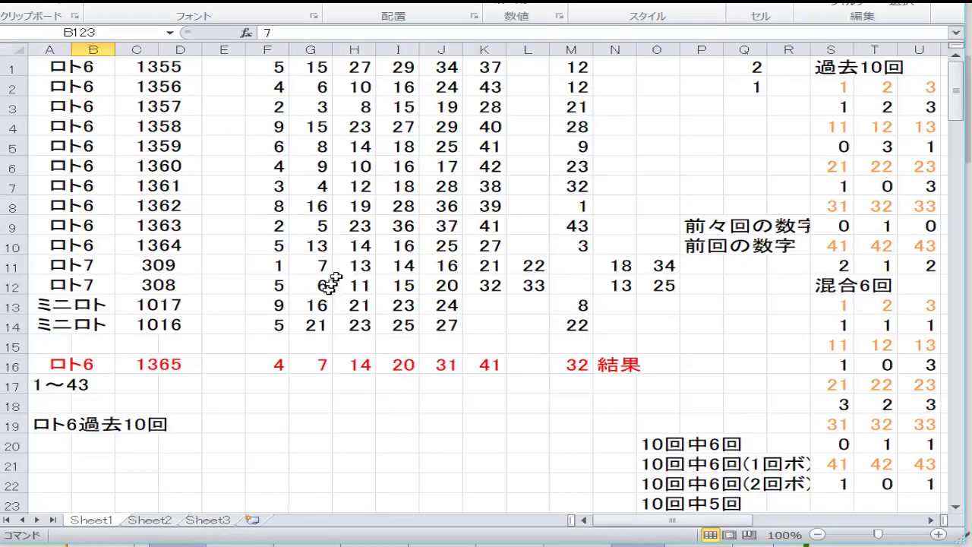
click(312, 189)
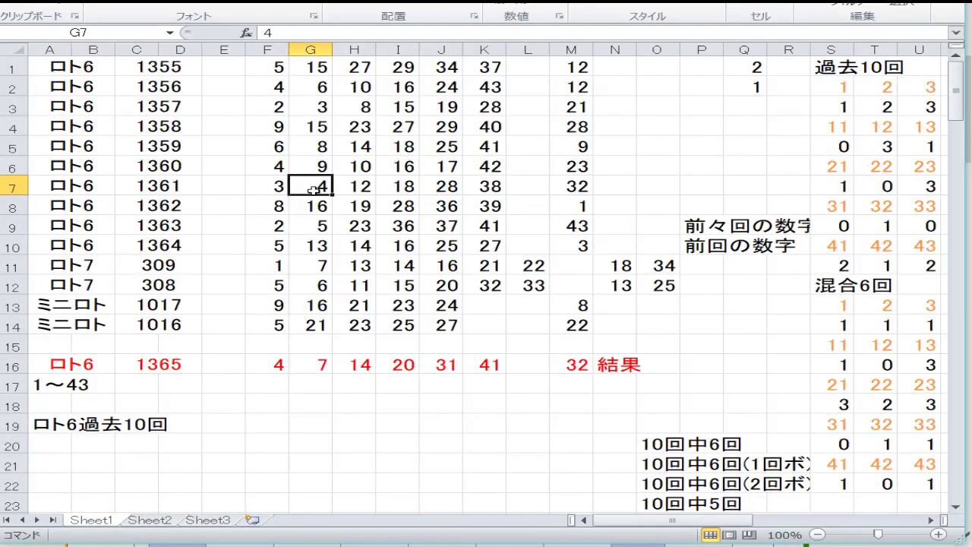
click(313, 265)
click(285, 168)
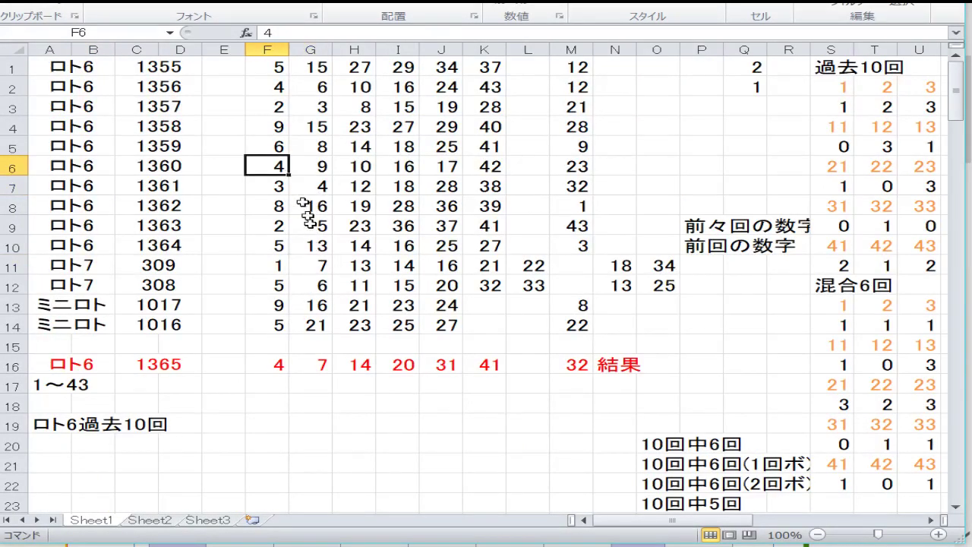
click(322, 262)
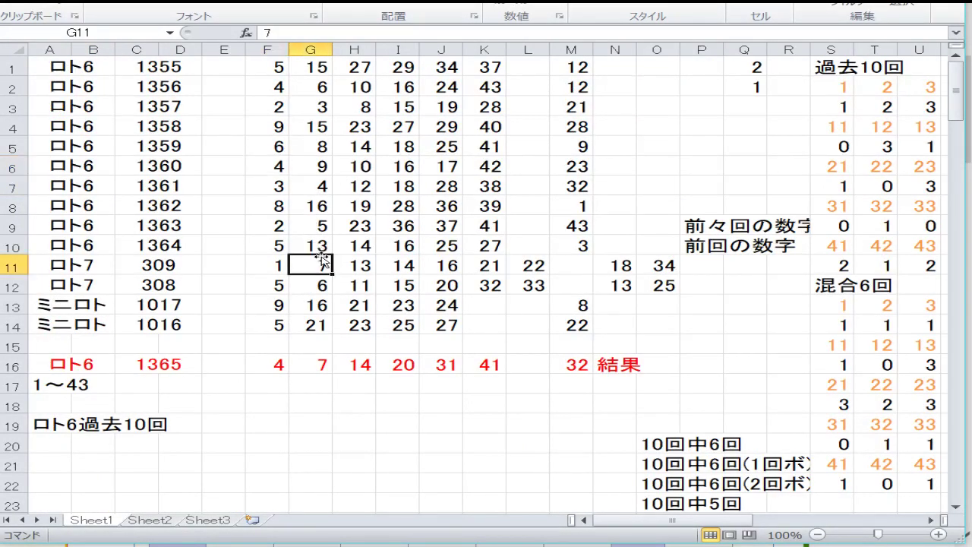
click(388, 264)
click(367, 246)
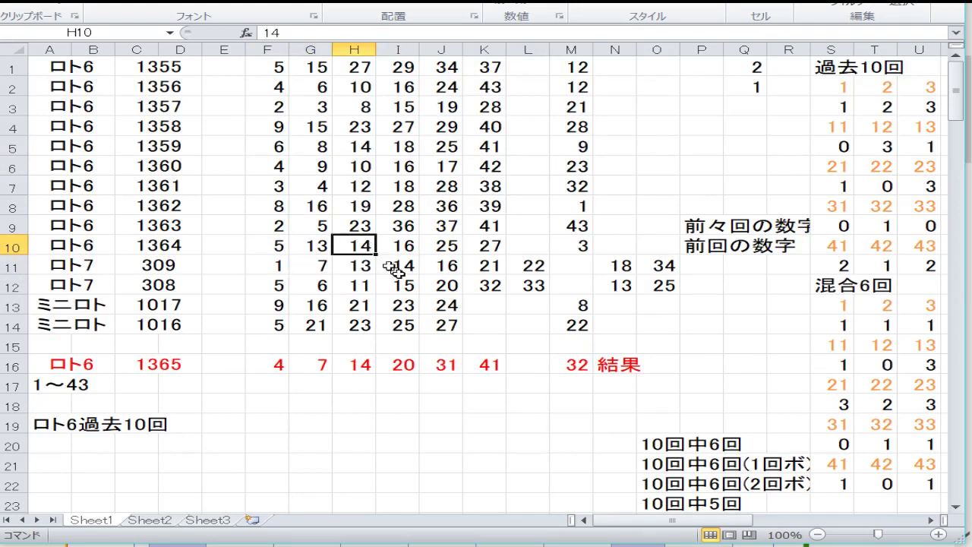
click(435, 285)
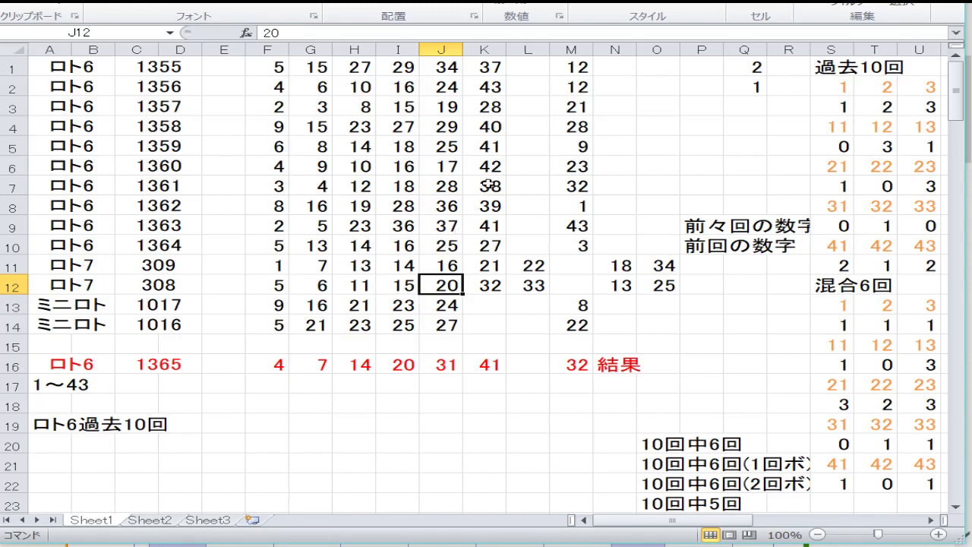
click(495, 226)
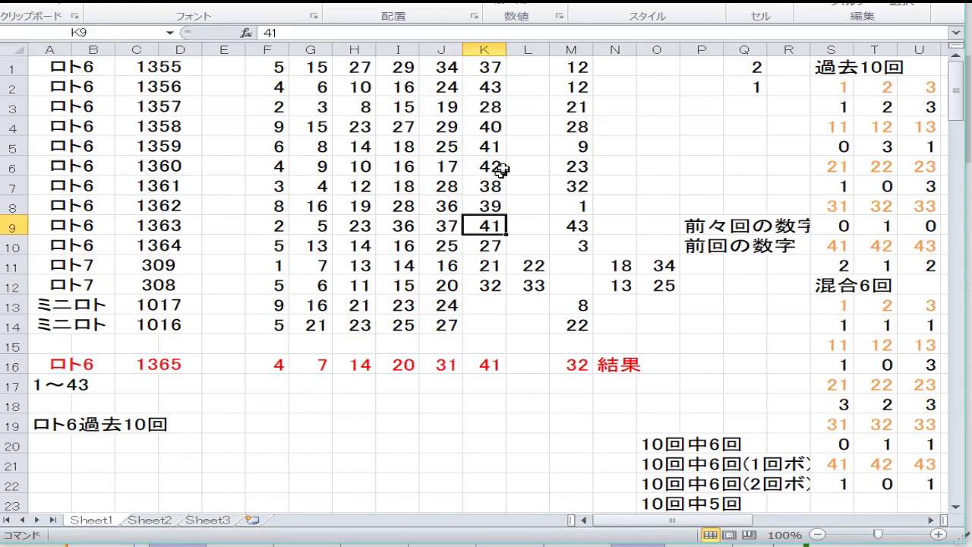
click(495, 146)
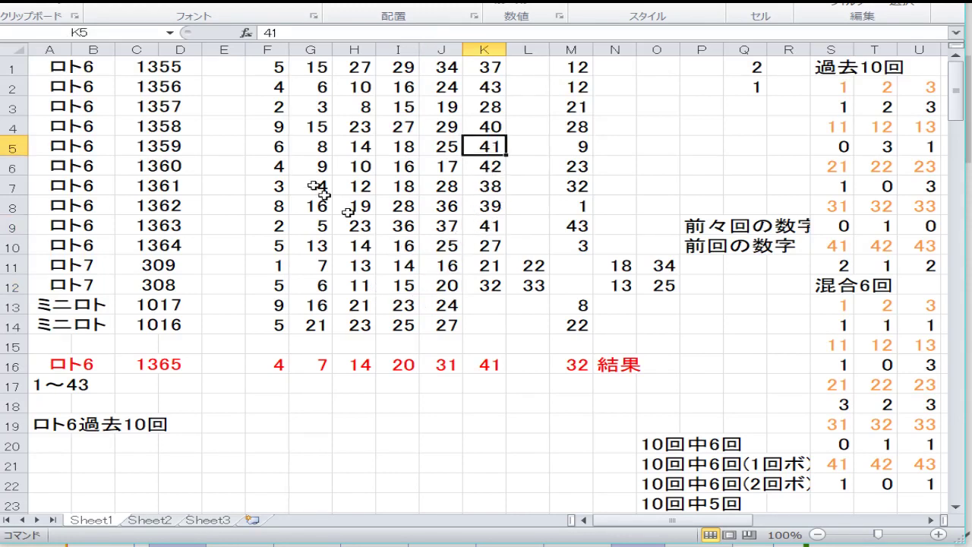